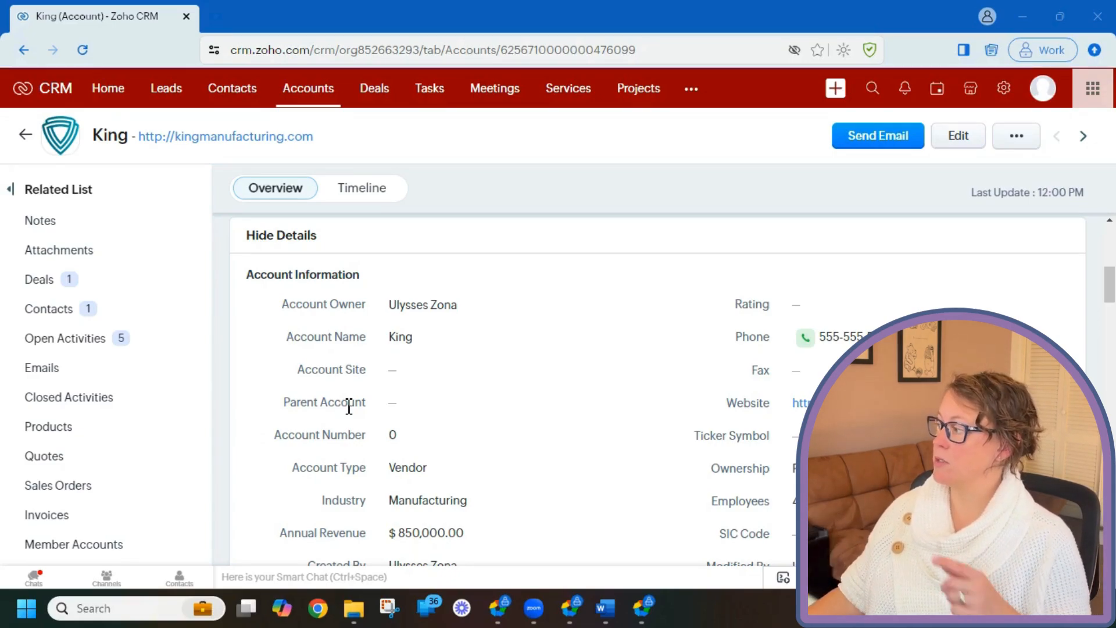
# Close the Rating choices on the King account without changing its Rating.
pyautogui.click(877, 314)
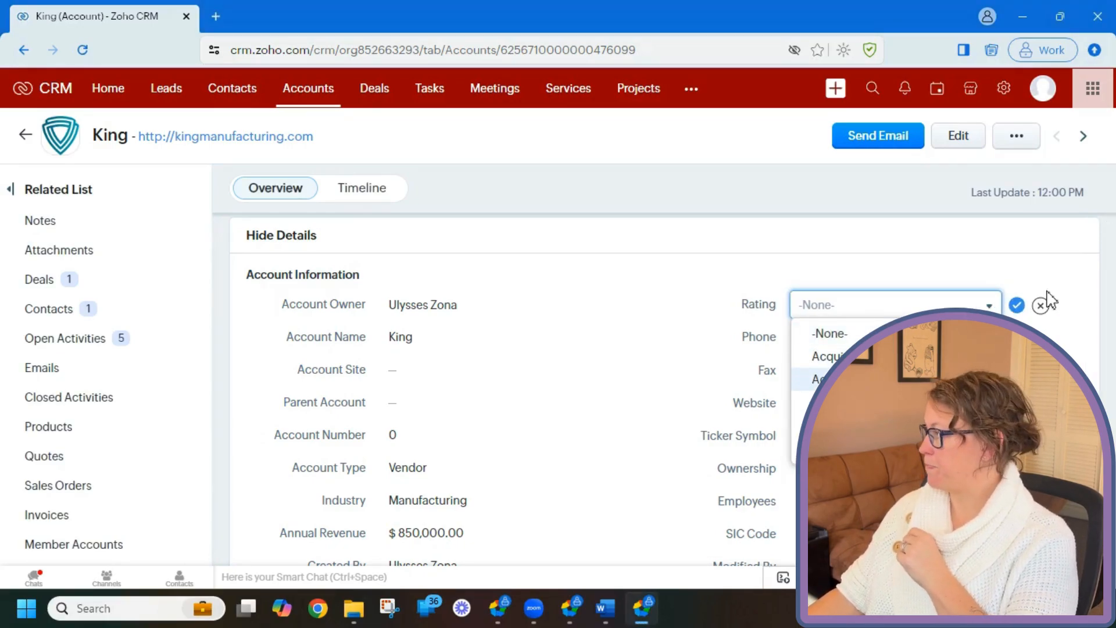
pyautogui.click(1046, 314)
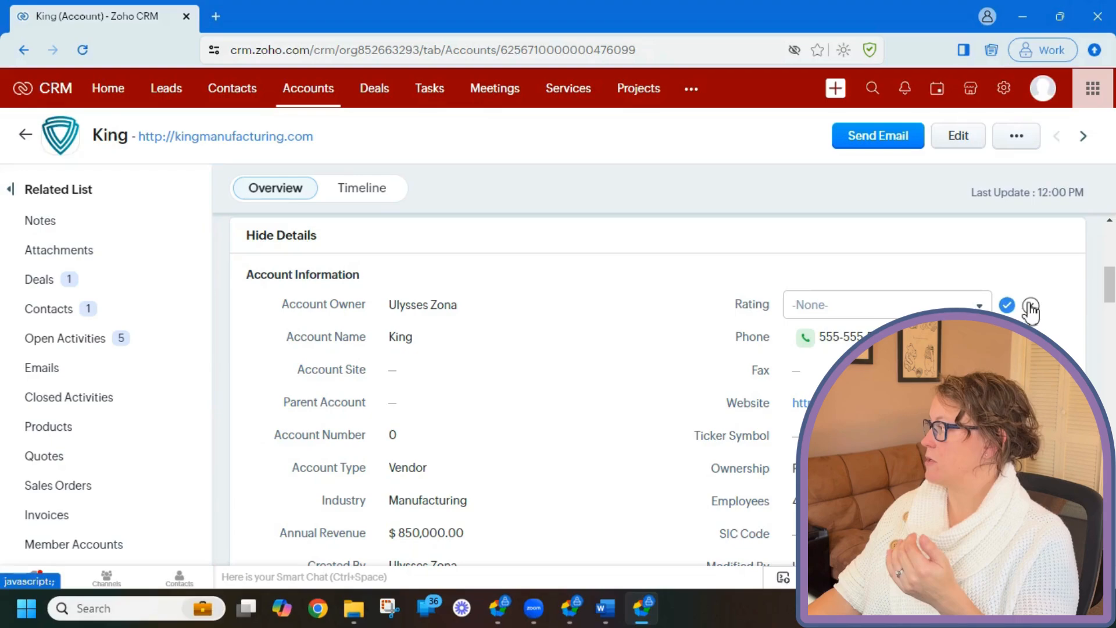
pyautogui.click(1029, 306)
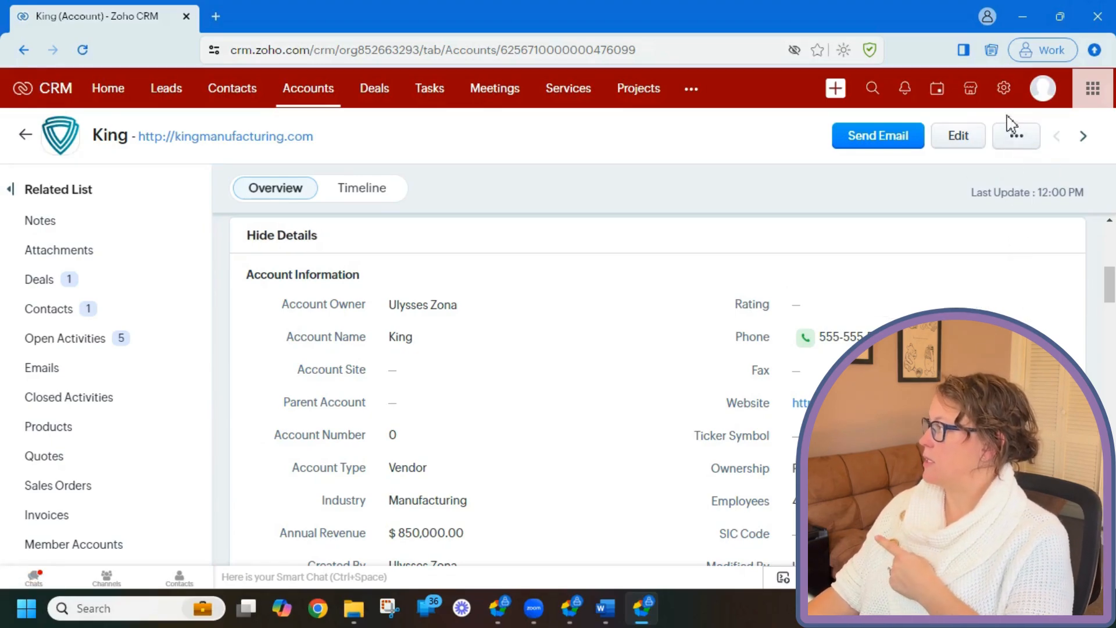
# From Setup's Workflow Rules, start a new rule for the Accounts module.
pyautogui.click(1004, 88)
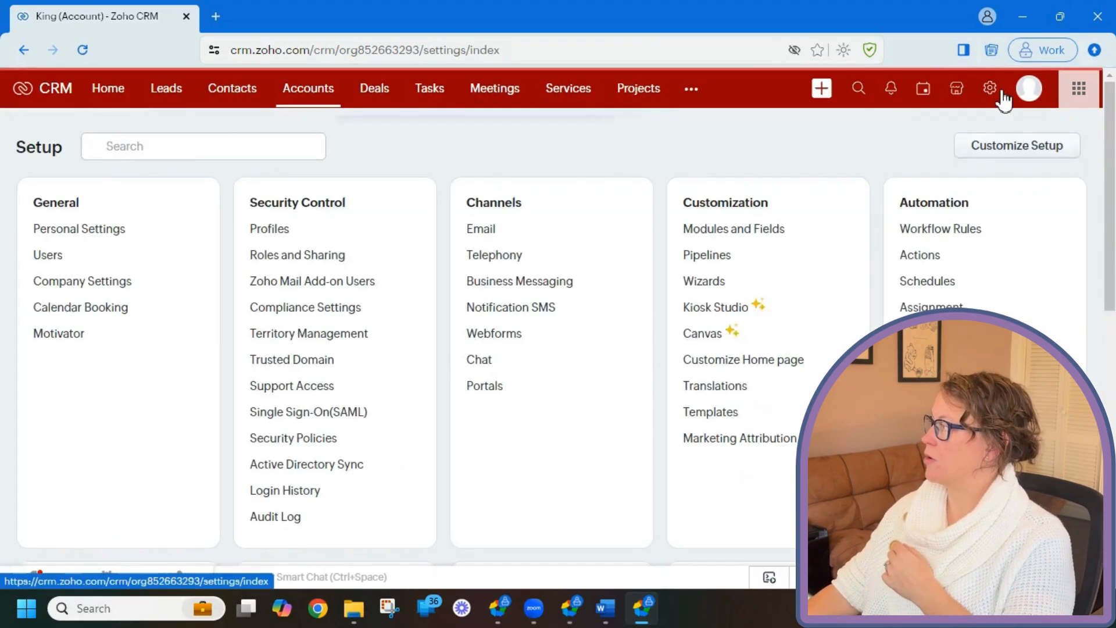
pyautogui.click(966, 233)
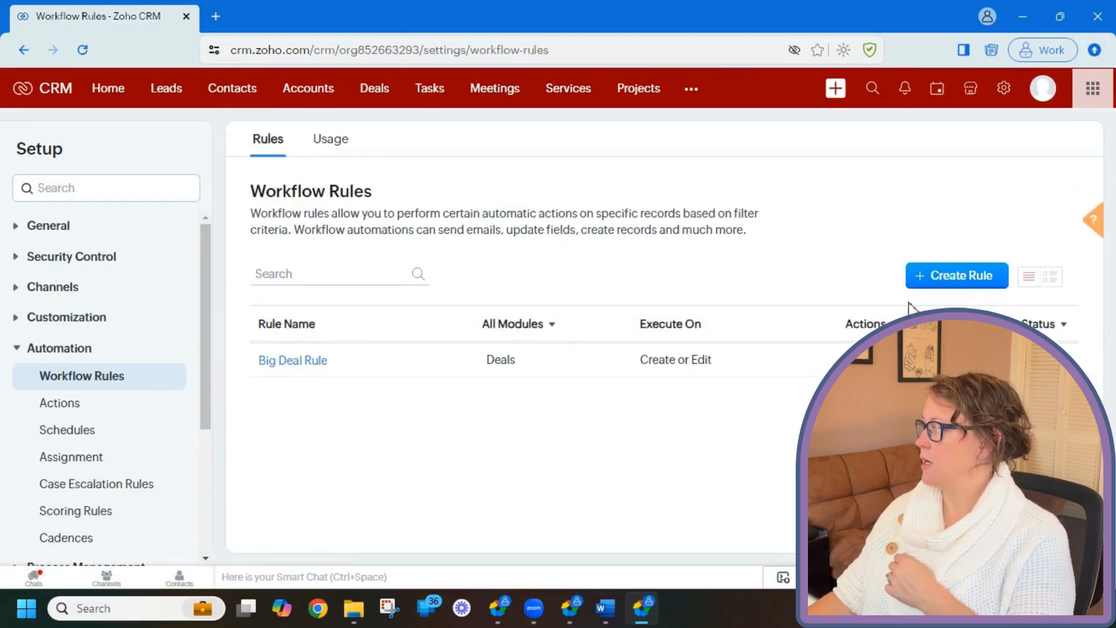
pyautogui.click(973, 278)
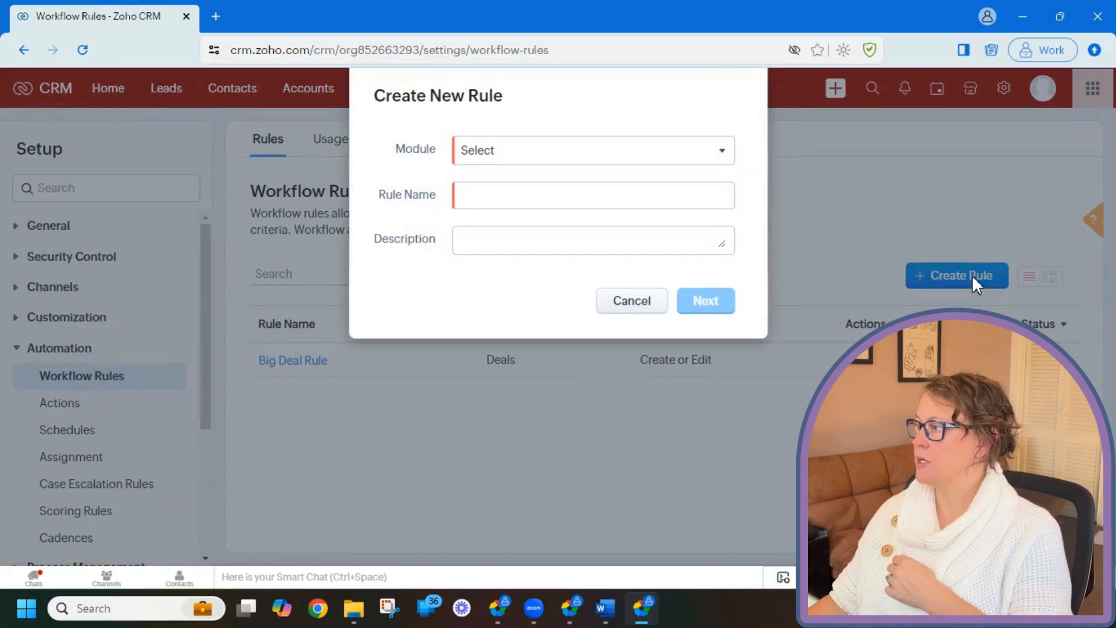
pyautogui.click(544, 150)
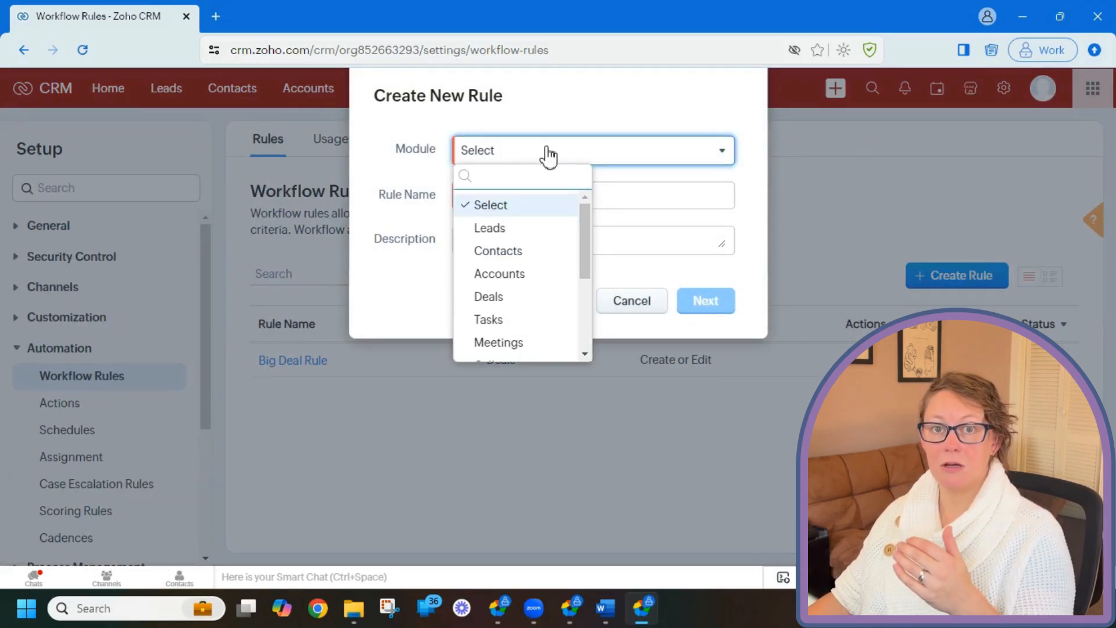
pyautogui.click(548, 274)
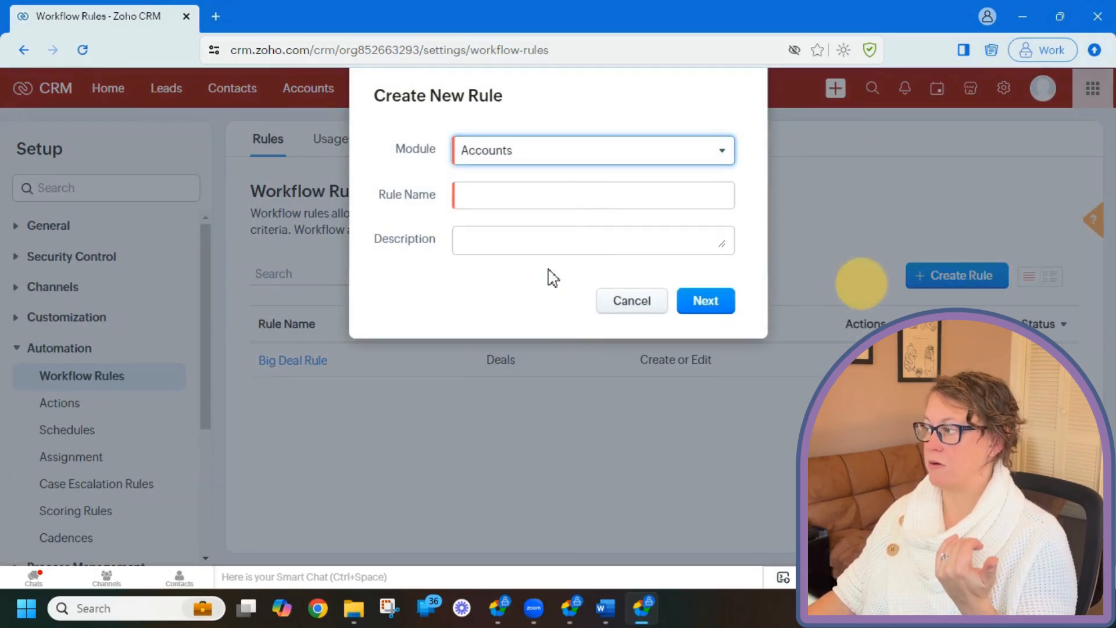
# Name the rule 'accounts_demo' and continue to the trigger settings.
pyautogui.click(549, 202)
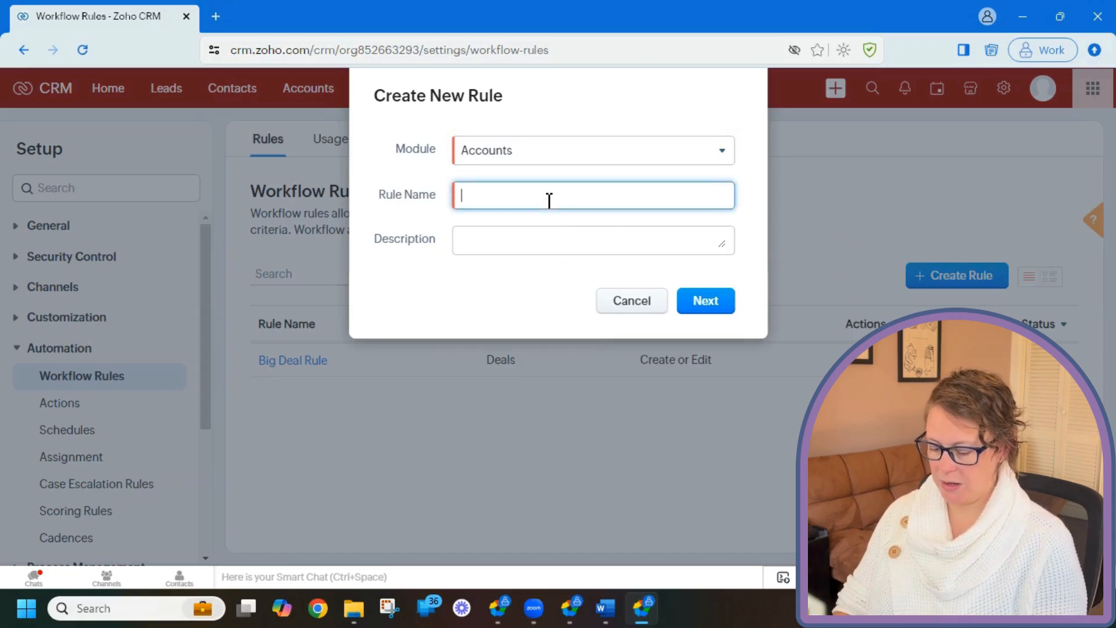
pyautogui.write('accounts_')
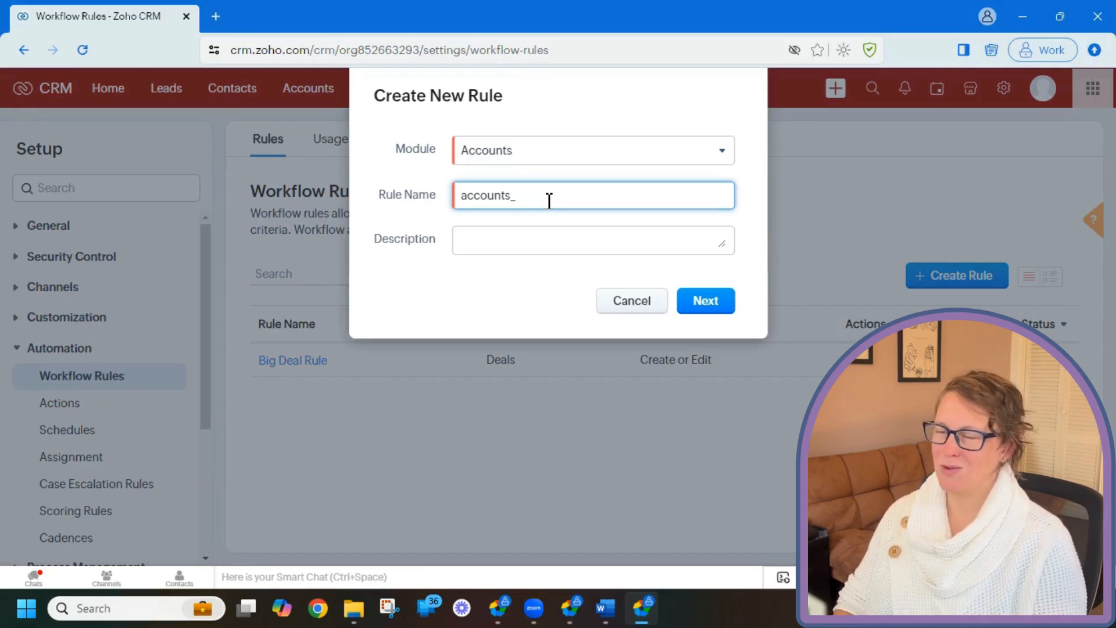
pyautogui.write('demo')
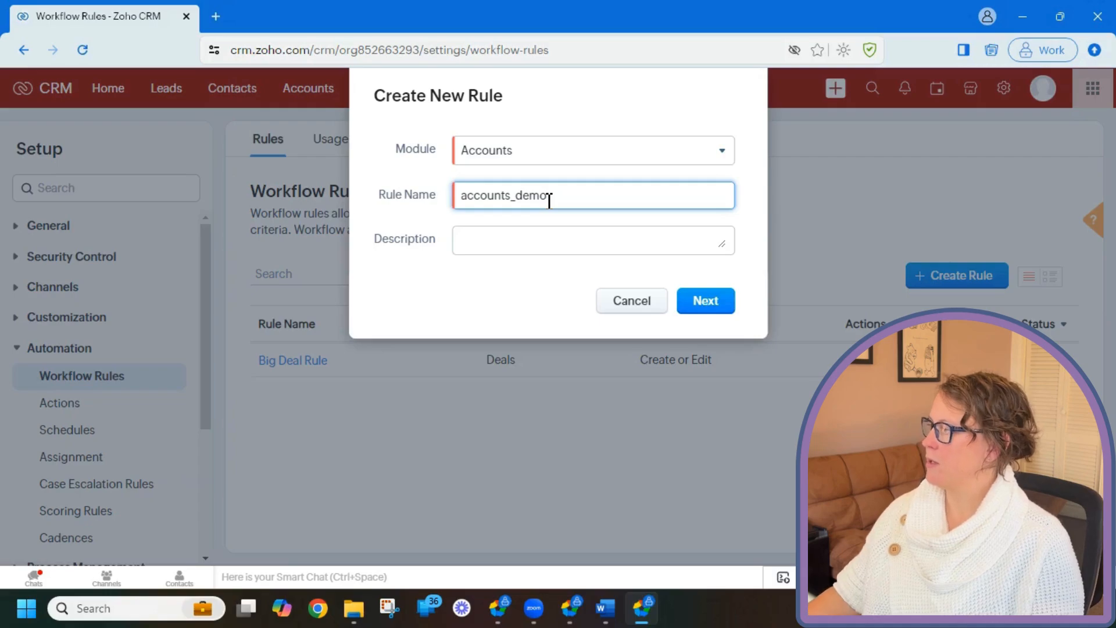
pyautogui.click(556, 244)
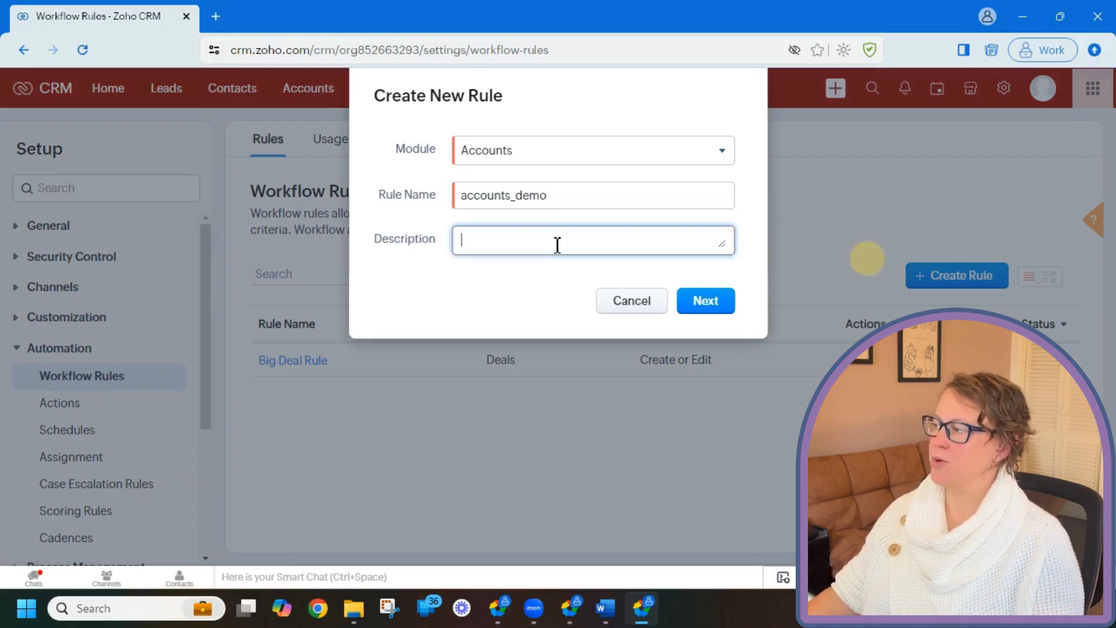
pyautogui.click(711, 305)
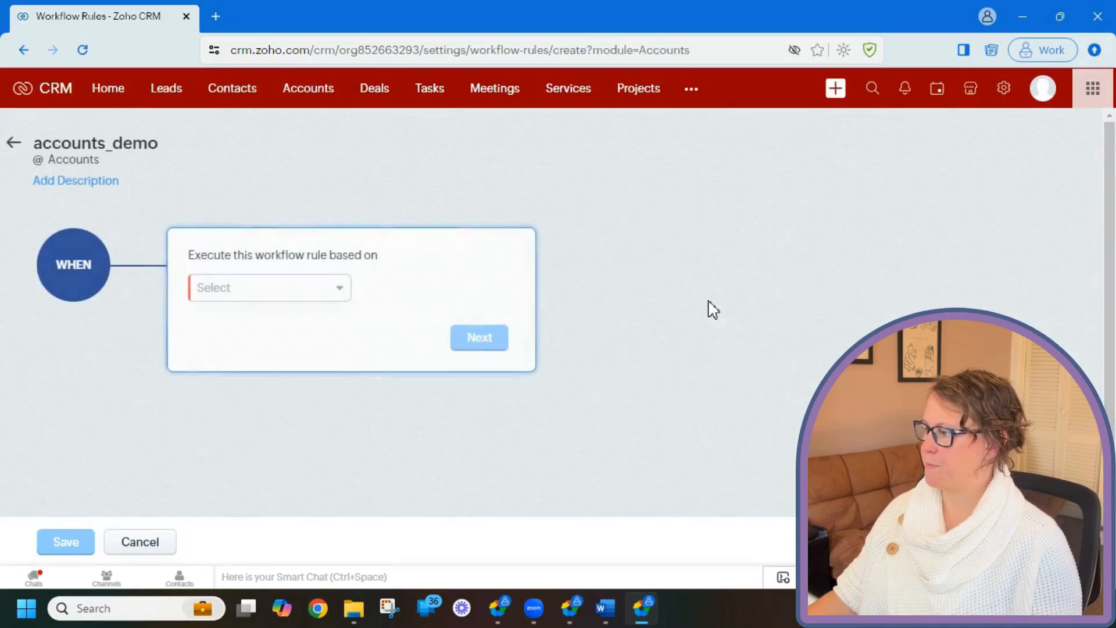
# Set the trigger to Record action, then Edit.
pyautogui.click(333, 291)
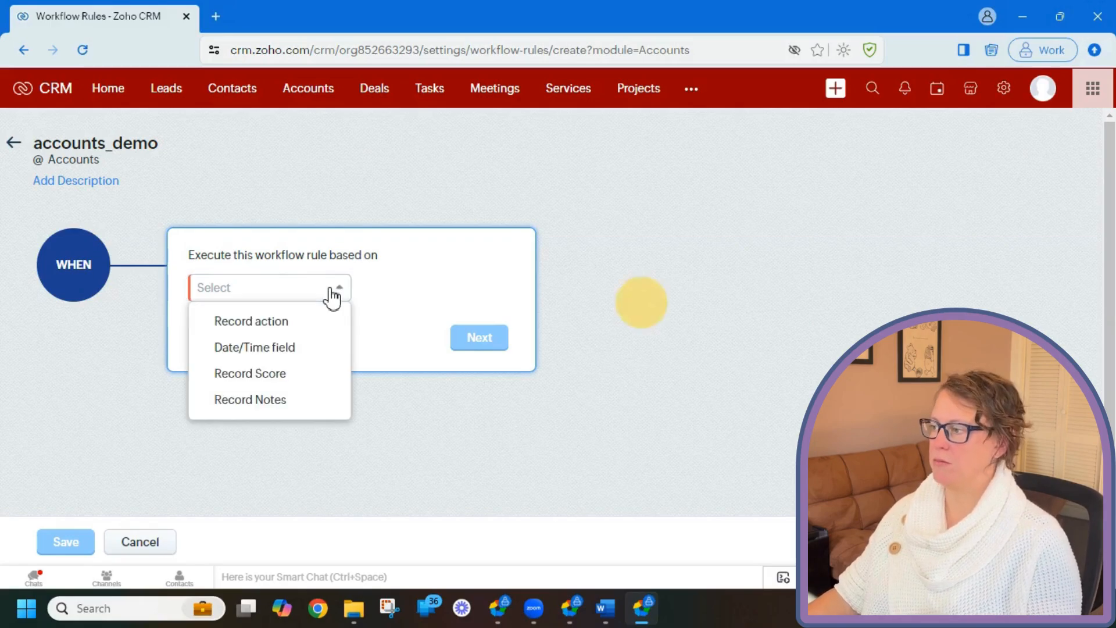
pyautogui.click(325, 325)
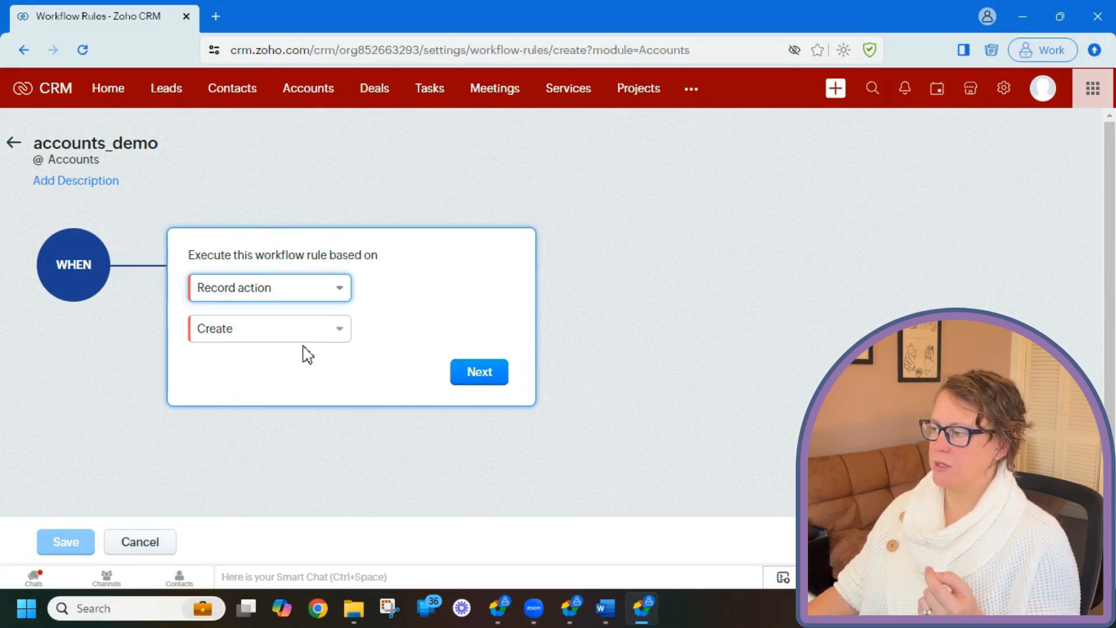
pyautogui.click(317, 337)
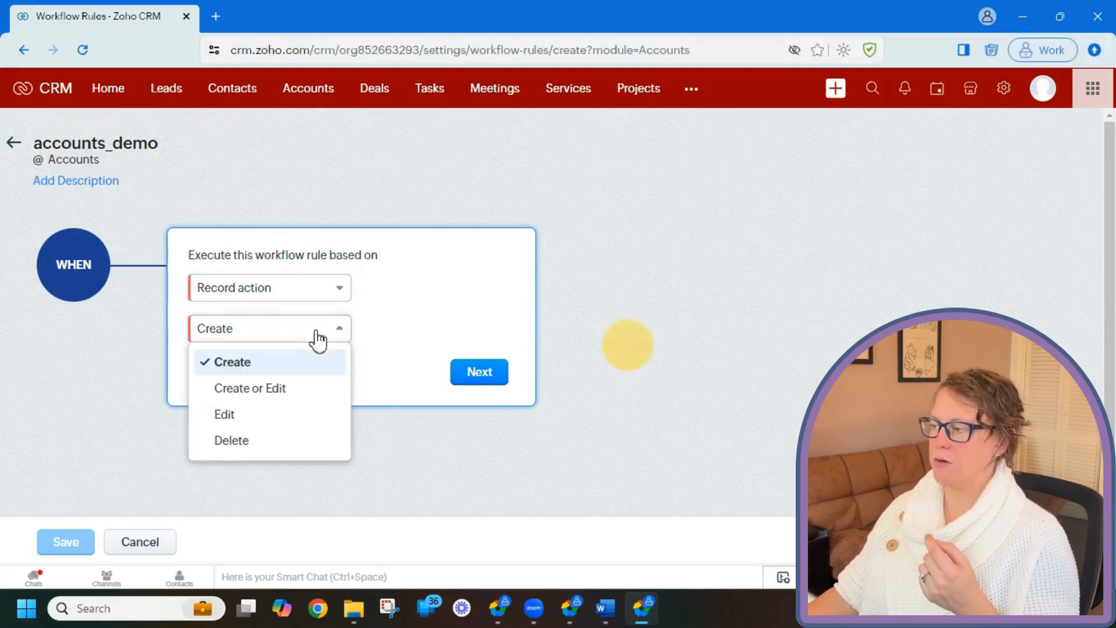
pyautogui.click(300, 428)
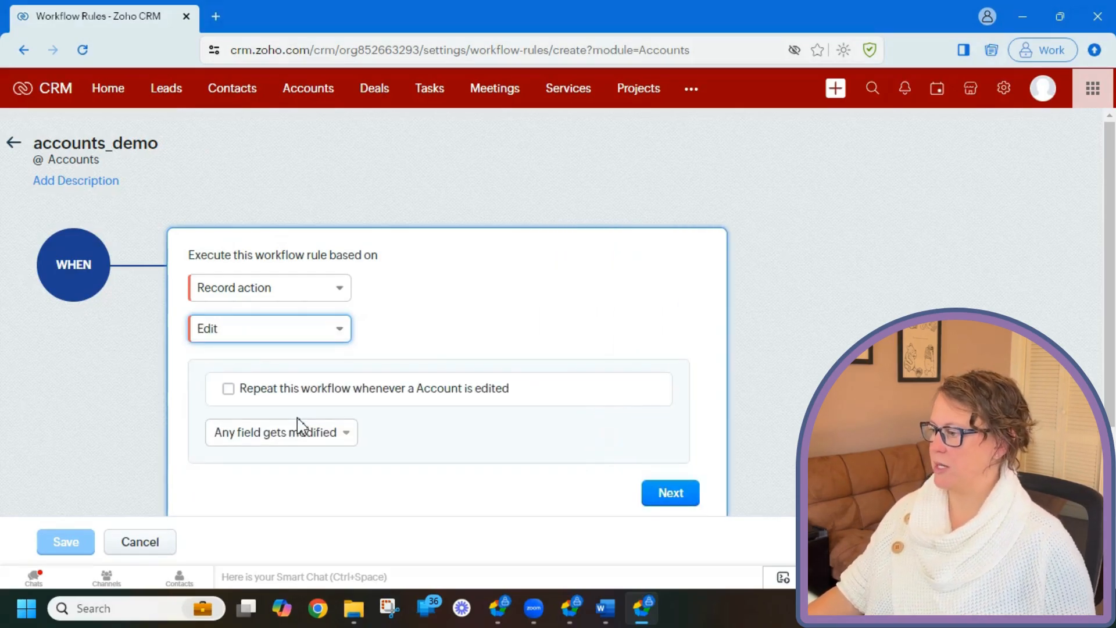
# Show the options of the 'Any field gets modified' dropdown.
pyautogui.scroll(-1, 506, 349)
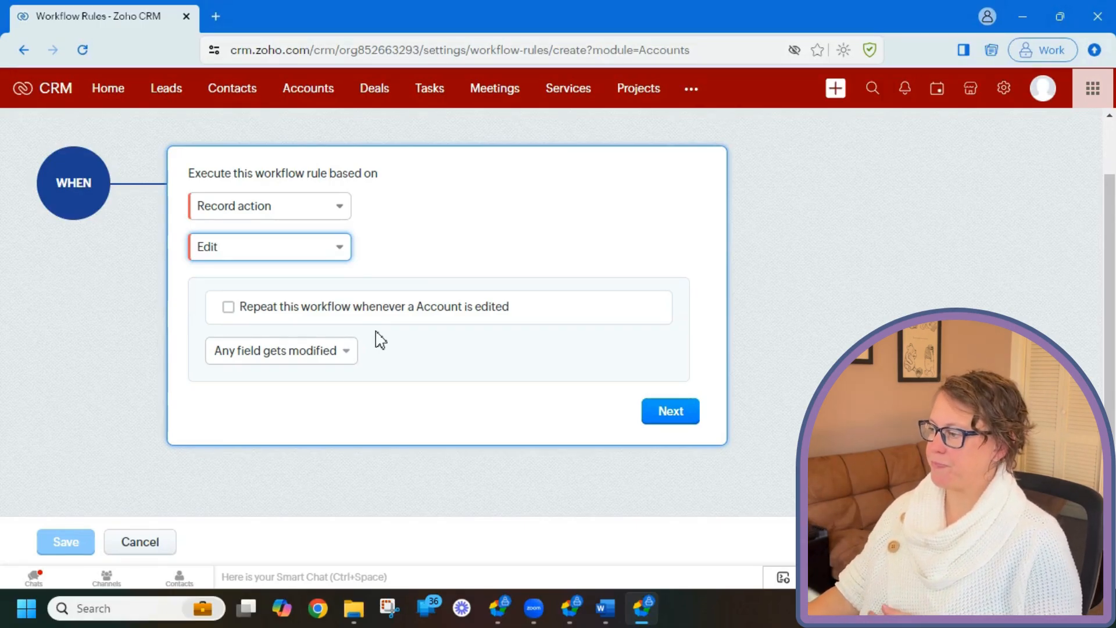
pyautogui.click(345, 360)
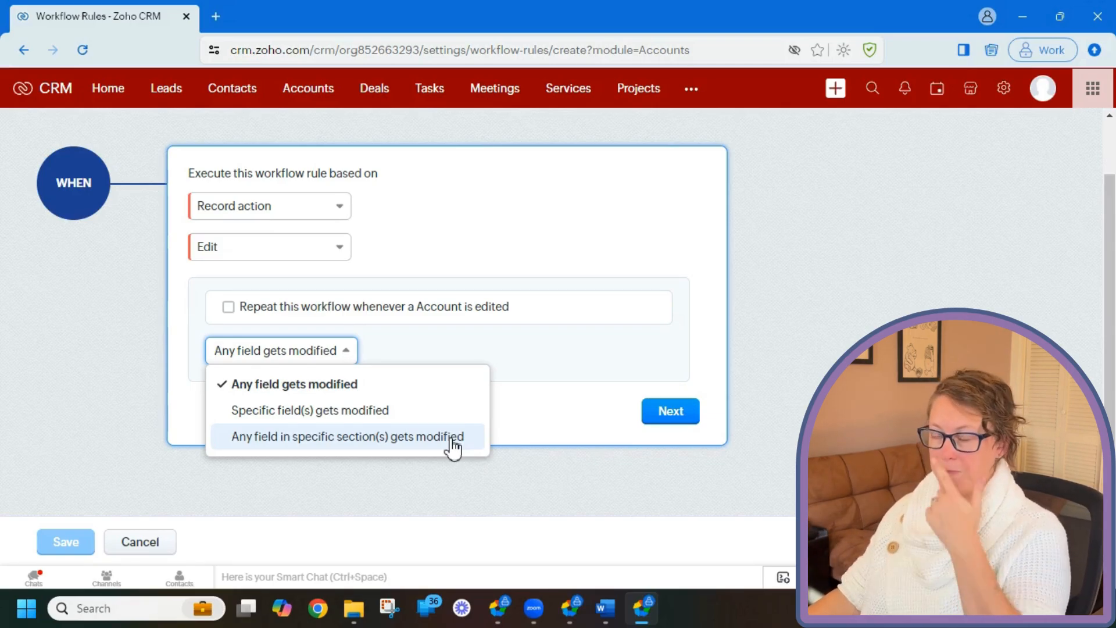
# Switch to 'Specific field(s) gets modified' and pick the Rating field.
pyautogui.click(411, 418)
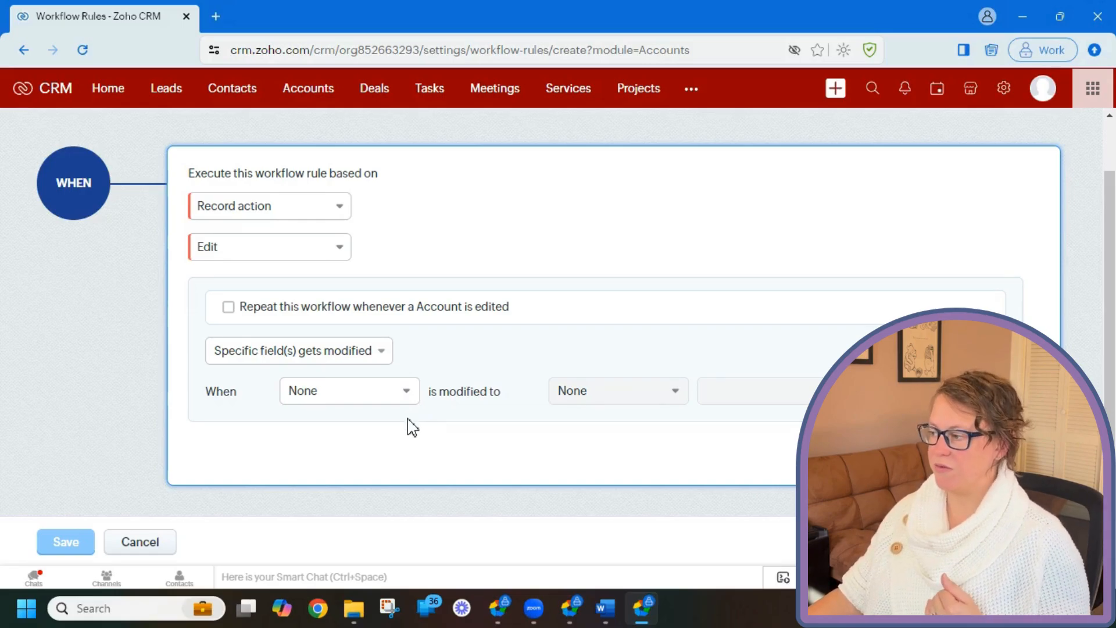
pyautogui.click(401, 401)
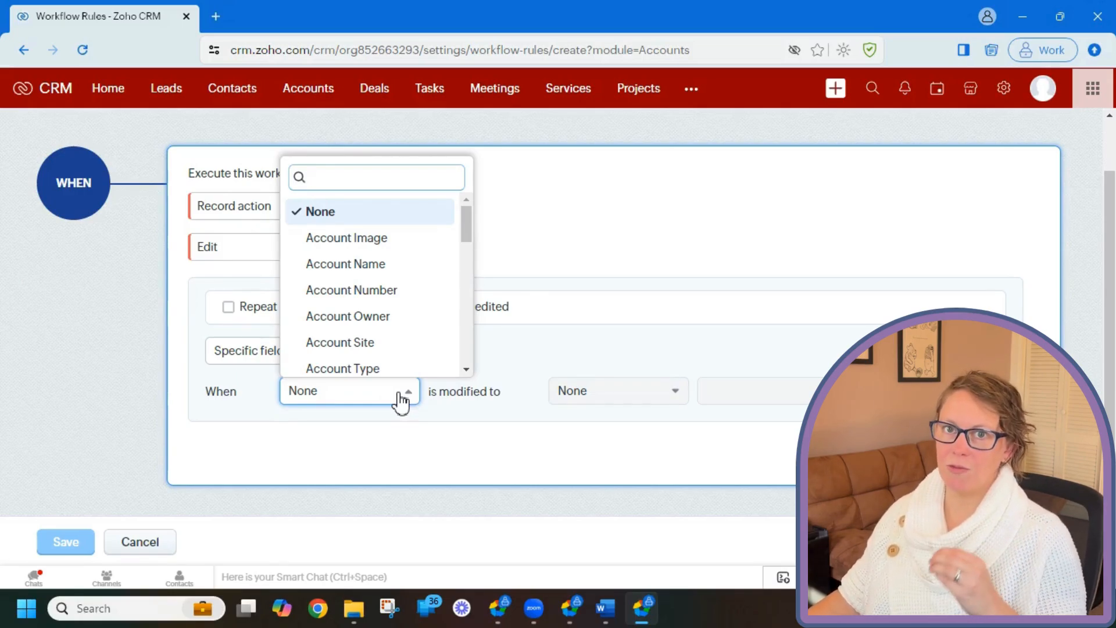
pyautogui.write('ra')
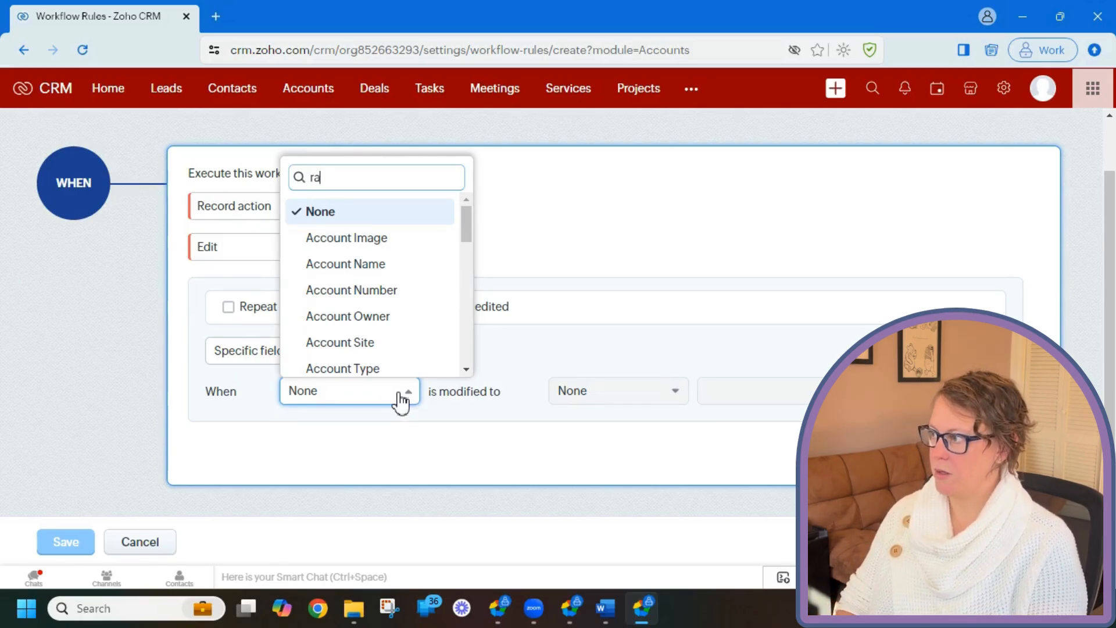
pyautogui.write('t')
pyautogui.click(422, 368)
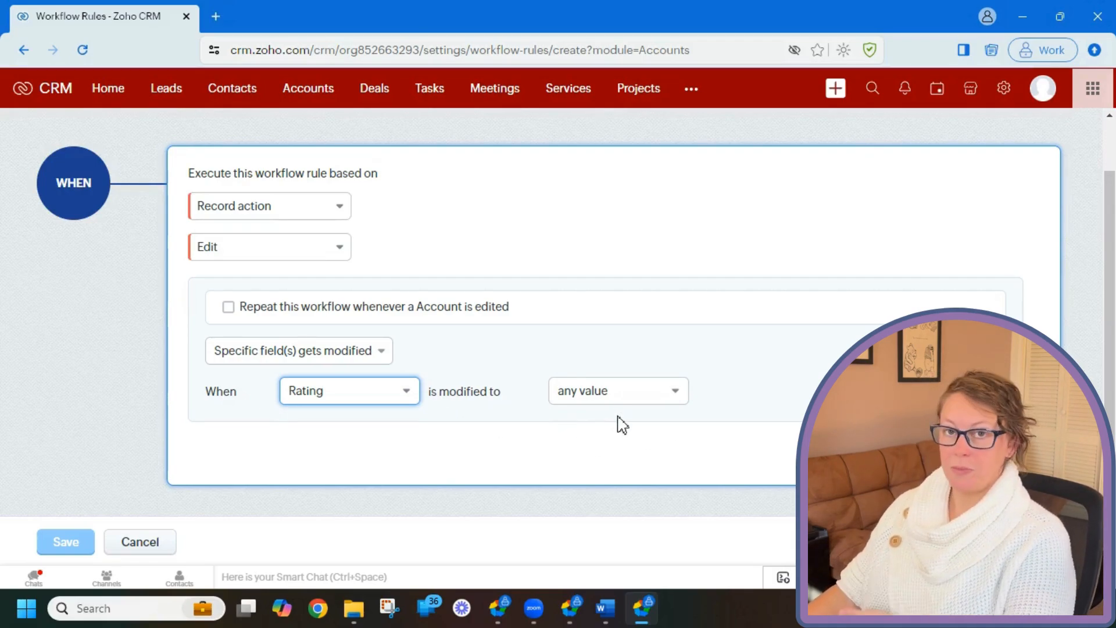
# Require Rating to be modified to the value Acquired.
pyautogui.click(665, 402)
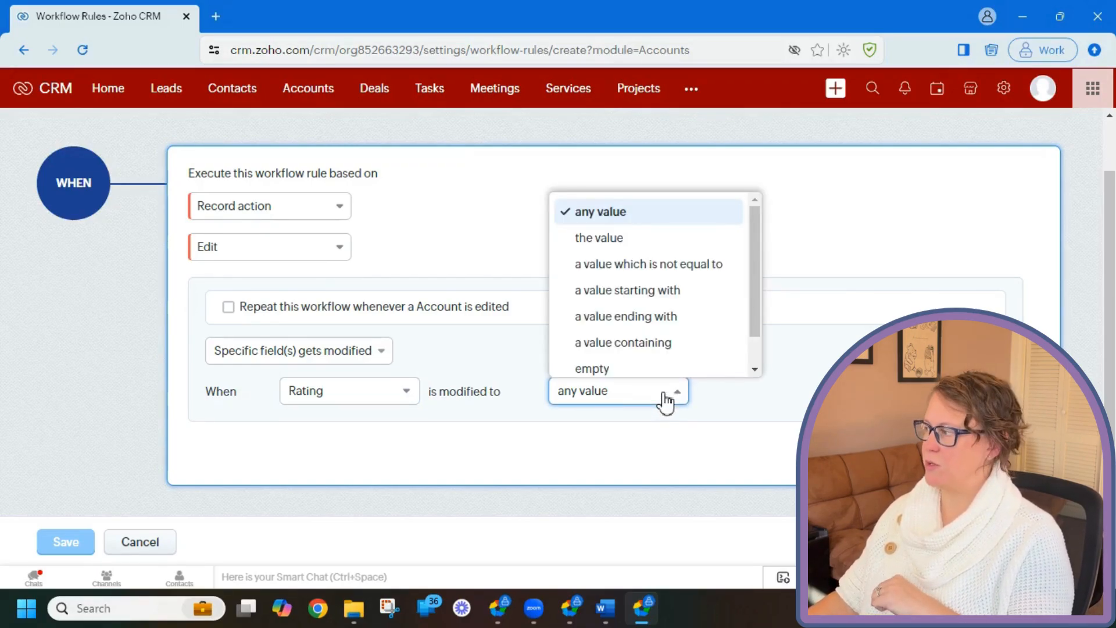
pyautogui.click(658, 239)
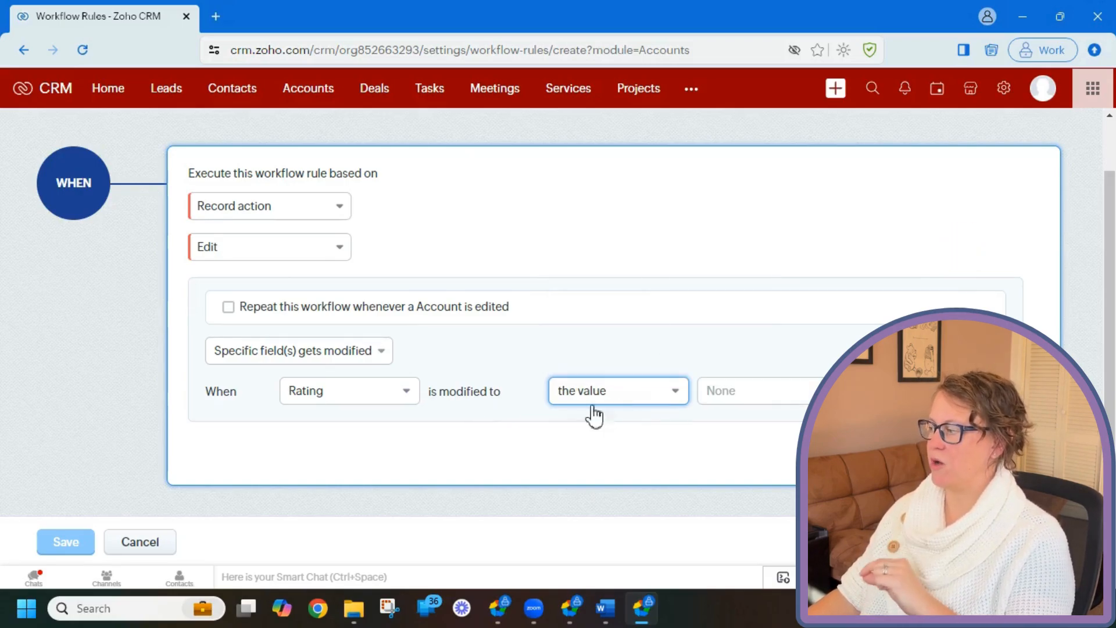
pyautogui.click(742, 392)
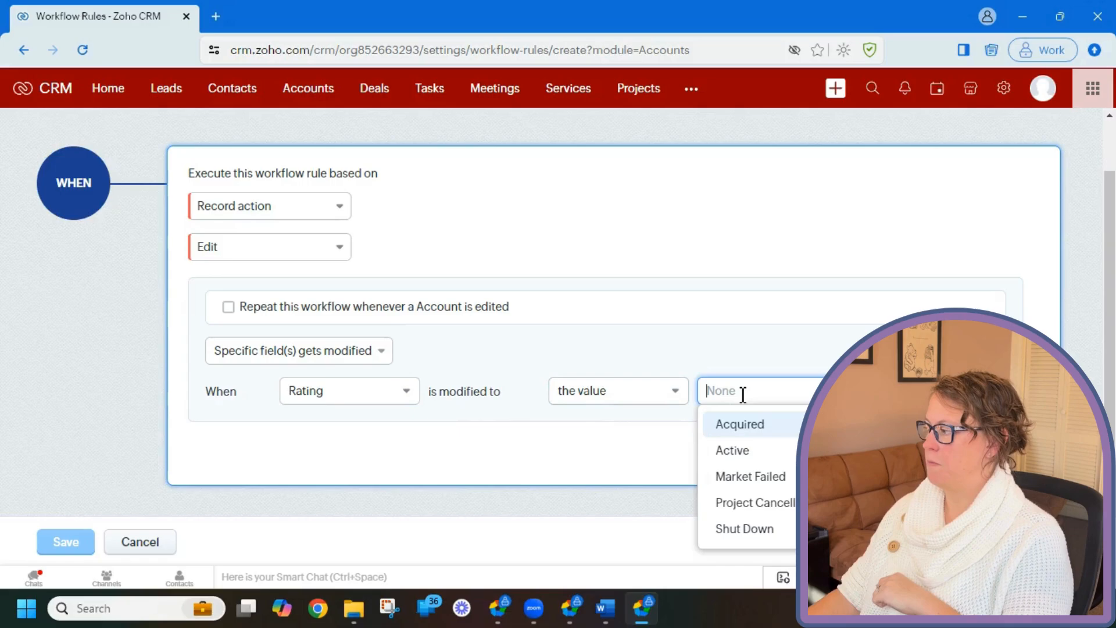
pyautogui.click(742, 429)
pyautogui.click(647, 443)
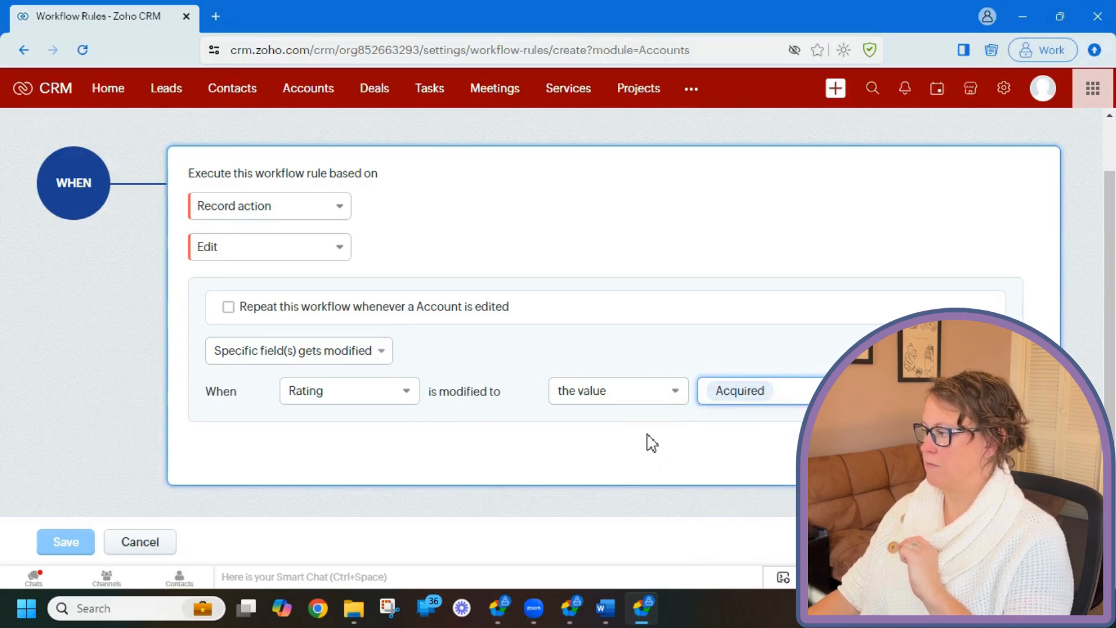
pyautogui.click(666, 397)
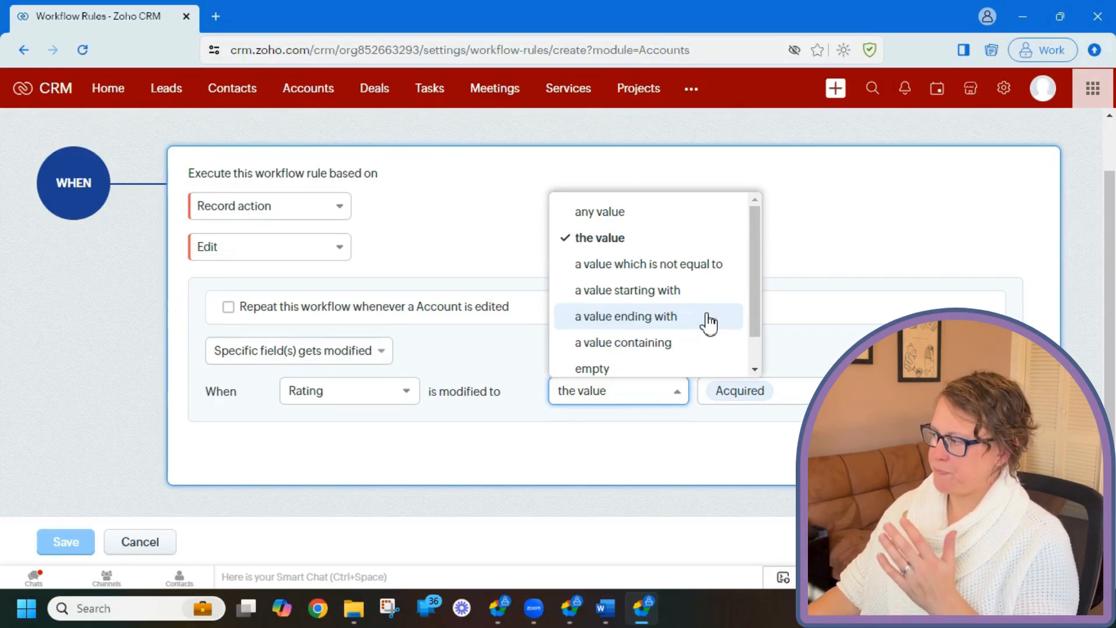
pyautogui.scroll(-1, 708, 323)
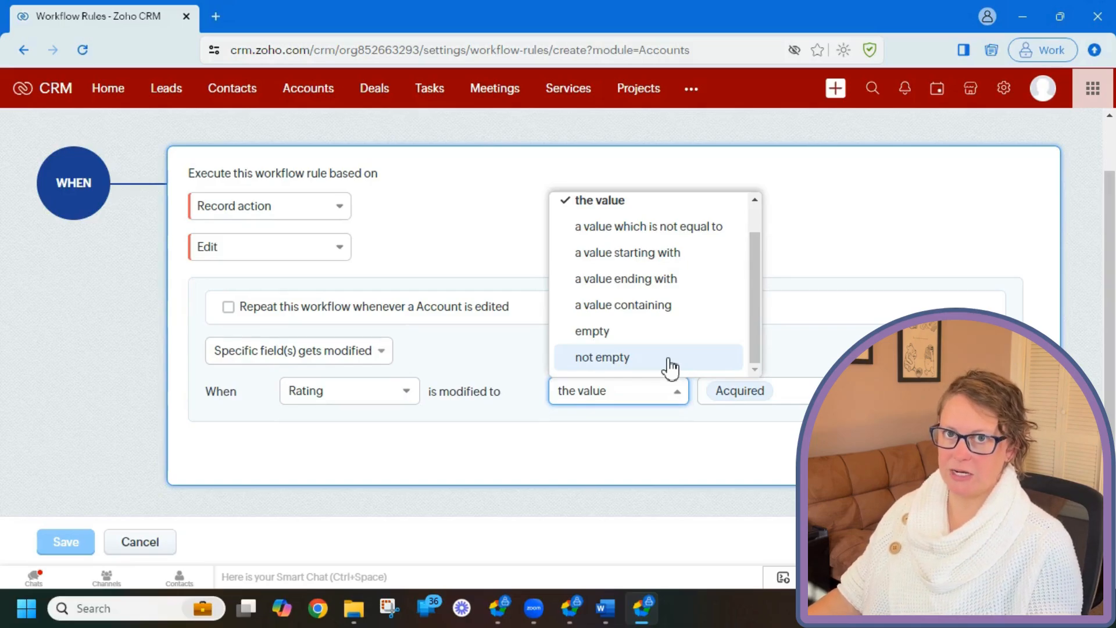
pyautogui.click(692, 449)
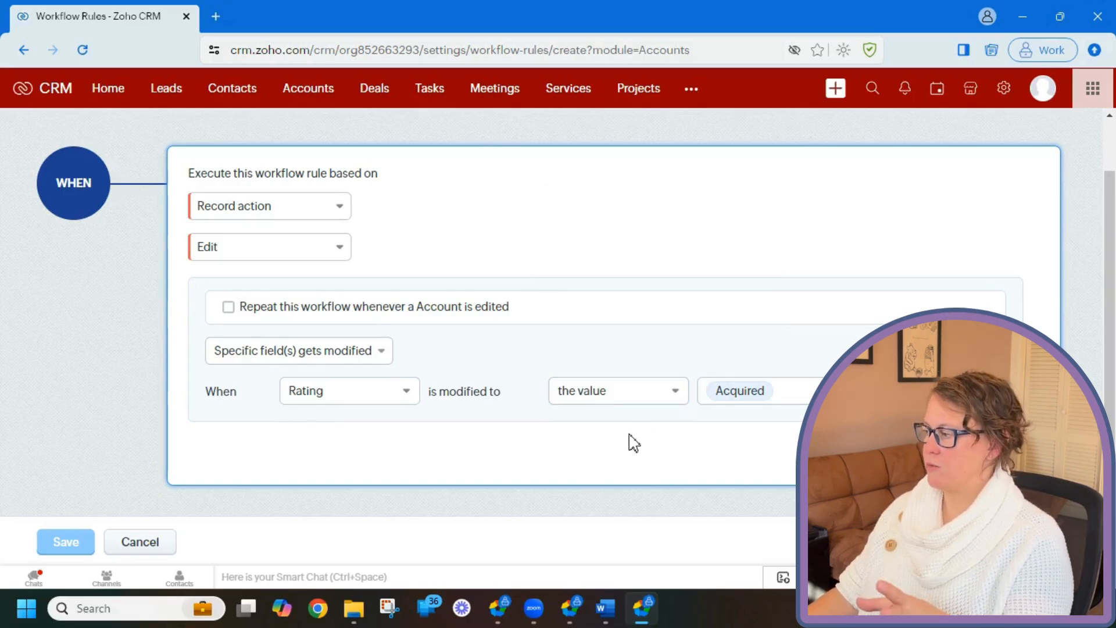